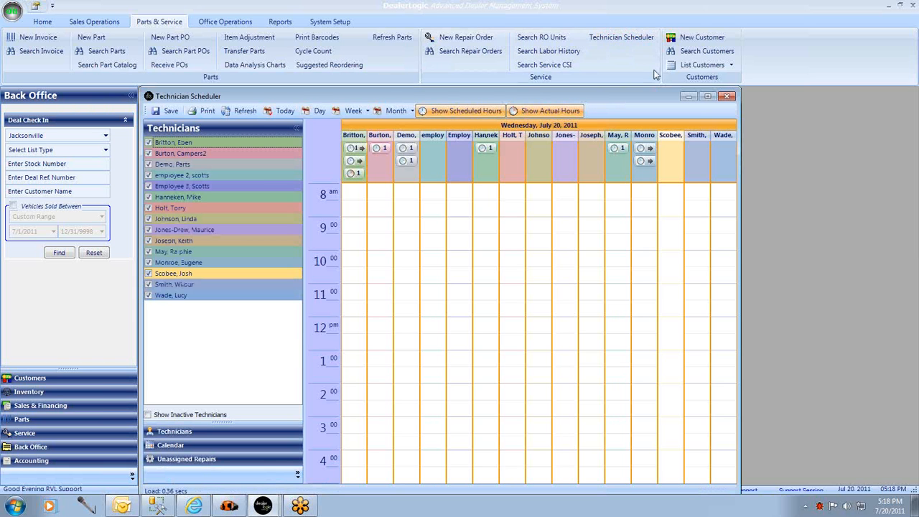
Maximize the scheduler window and include inactive technicians, leaving out the last two inactive ones.
{"action": "left_click", "coordinate": [707, 96]}
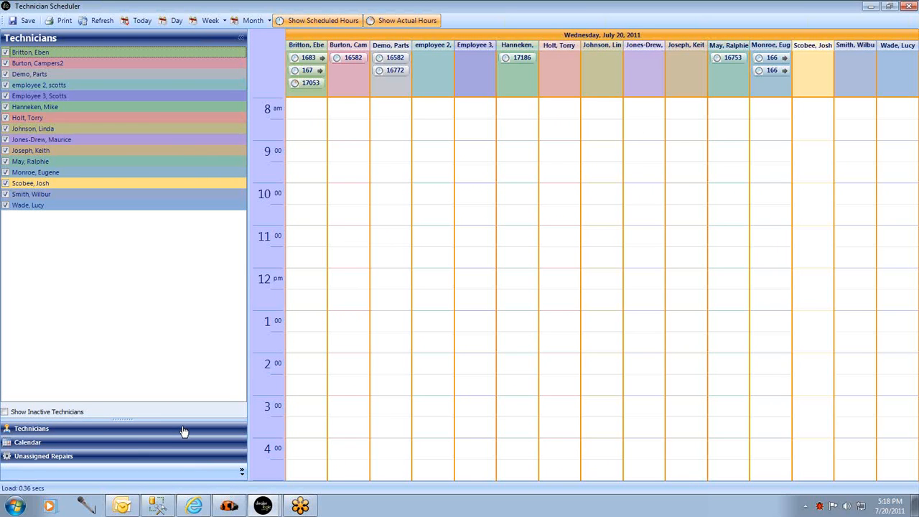
{"action": "left_click", "coordinate": [5, 413]}
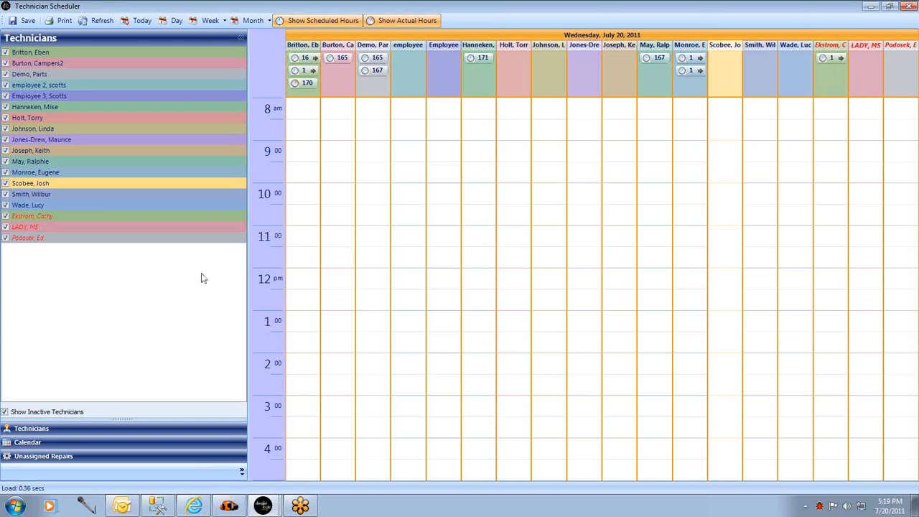
{"action": "left_click", "coordinate": [6, 228]}
{"action": "left_click", "coordinate": [6, 238]}
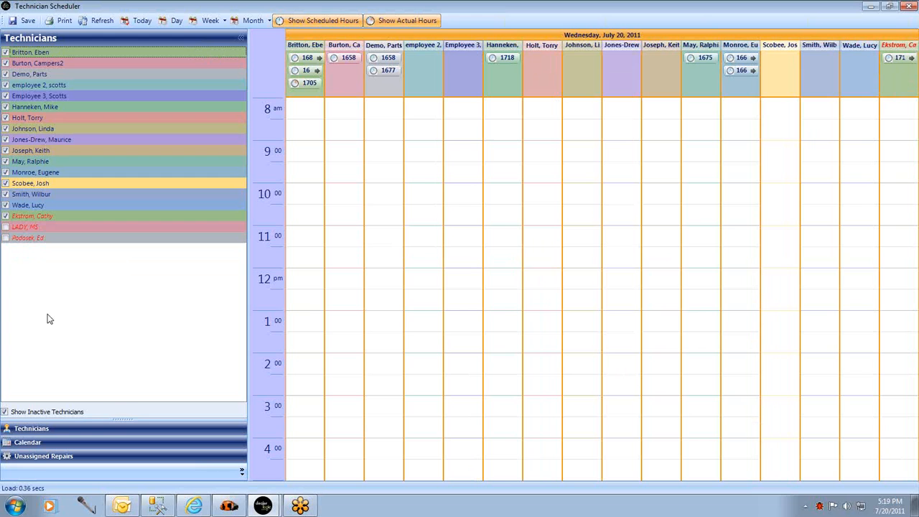
Display the calendar in the side pane and narrow the pane to give the schedule more width.
{"action": "left_click", "coordinate": [38, 447]}
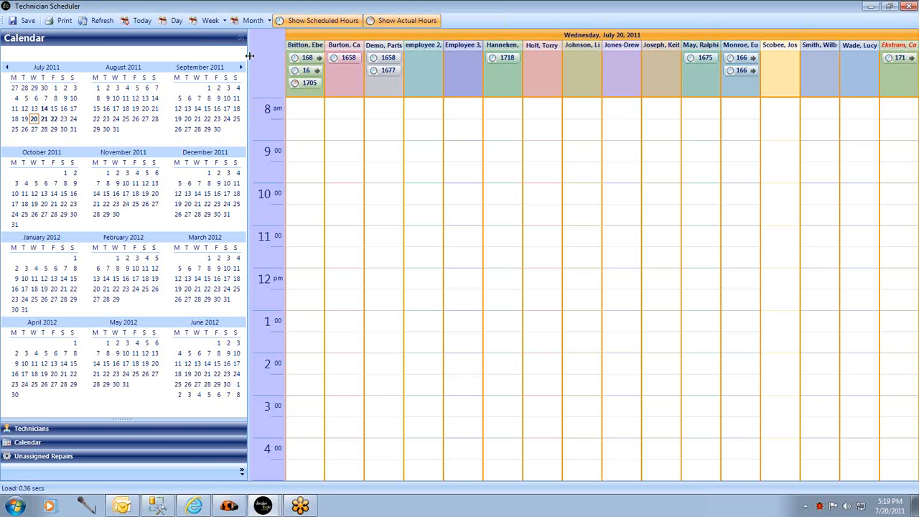
{"action": "left_click_drag", "start_coordinate": [250, 56], "coordinate": [81, 65]}
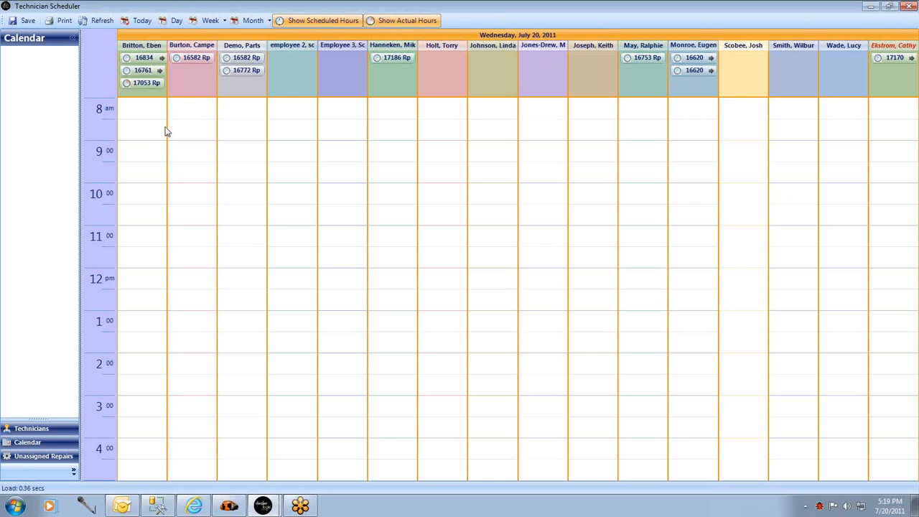
Look at the month schedule for all technicians and return to the day view.
{"action": "left_click", "coordinate": [140, 23]}
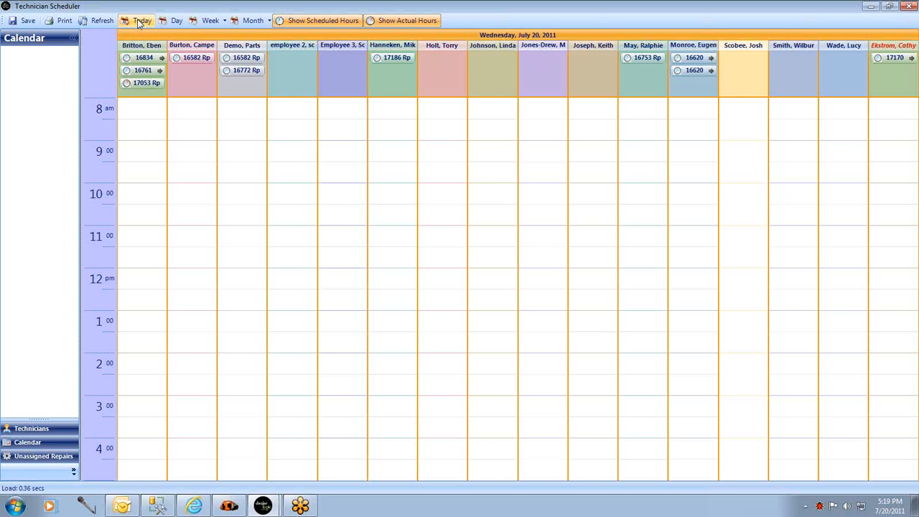
{"action": "left_click", "coordinate": [216, 22]}
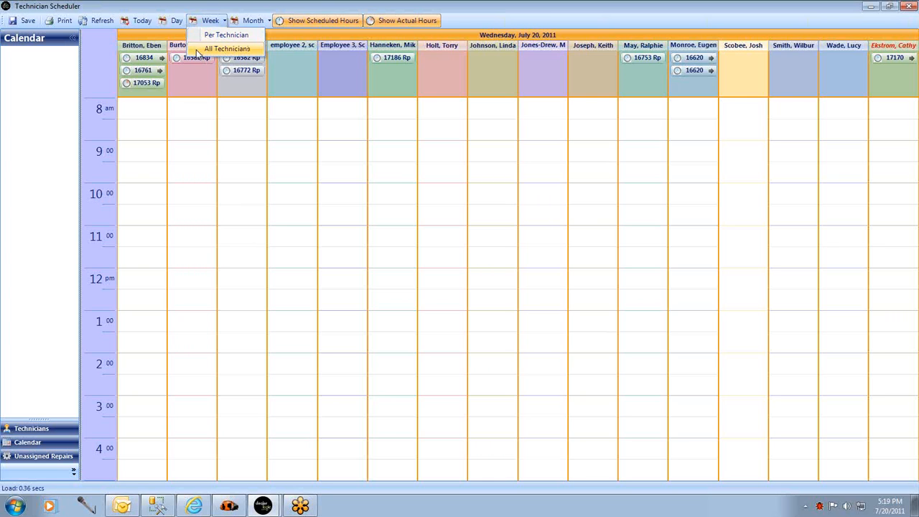
{"action": "left_click", "coordinate": [241, 22]}
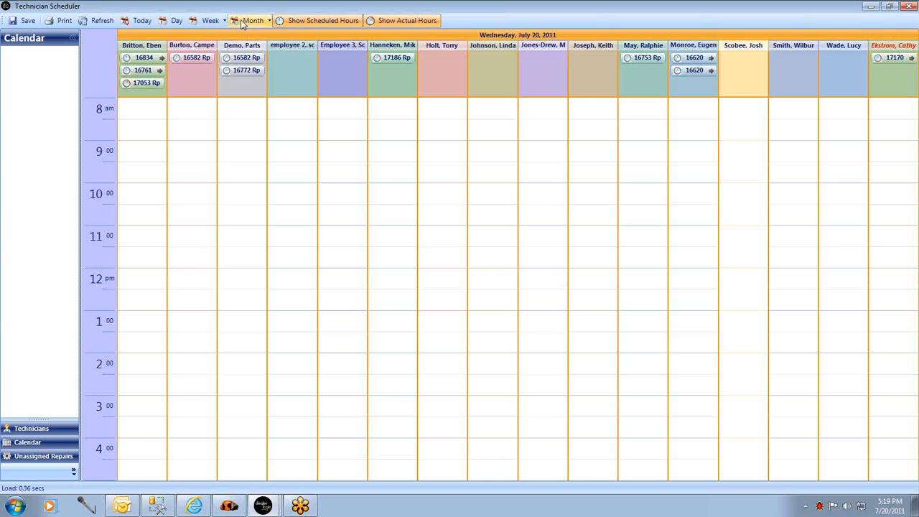
{"action": "left_click", "coordinate": [269, 21]}
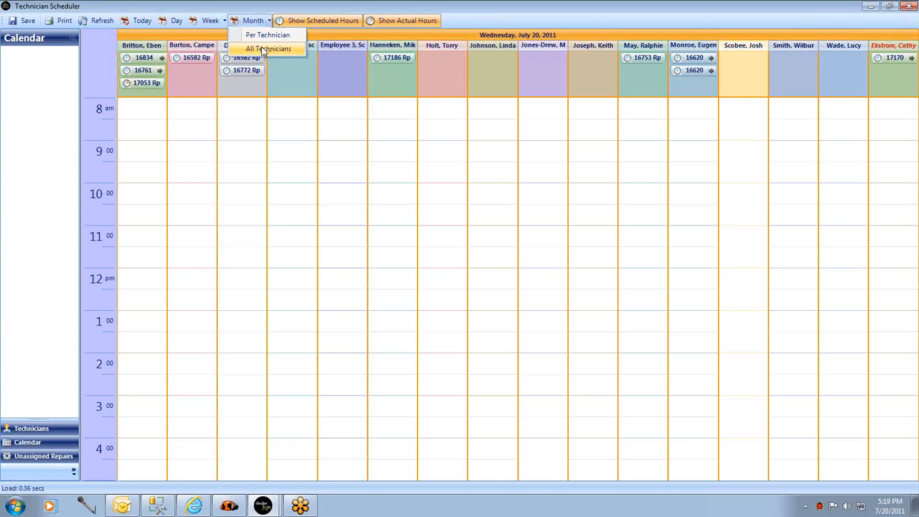
{"action": "left_click", "coordinate": [265, 48]}
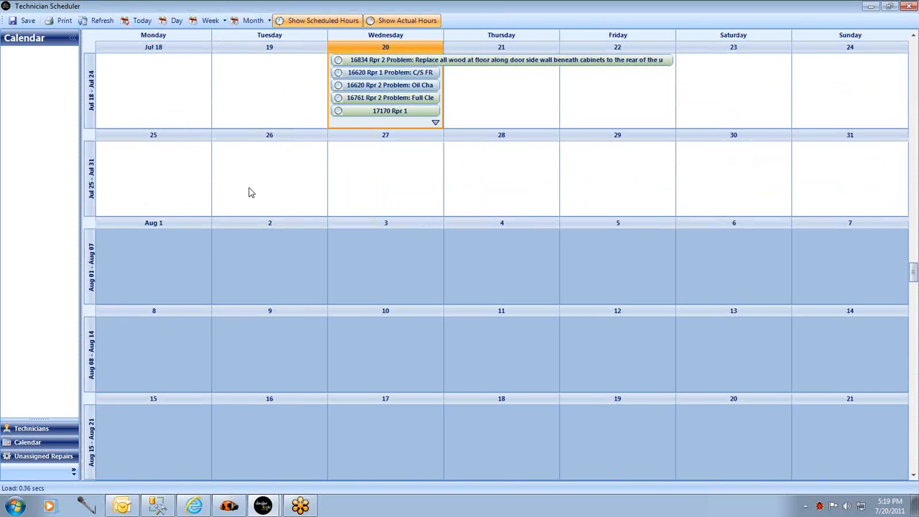
{"action": "left_click", "coordinate": [173, 21]}
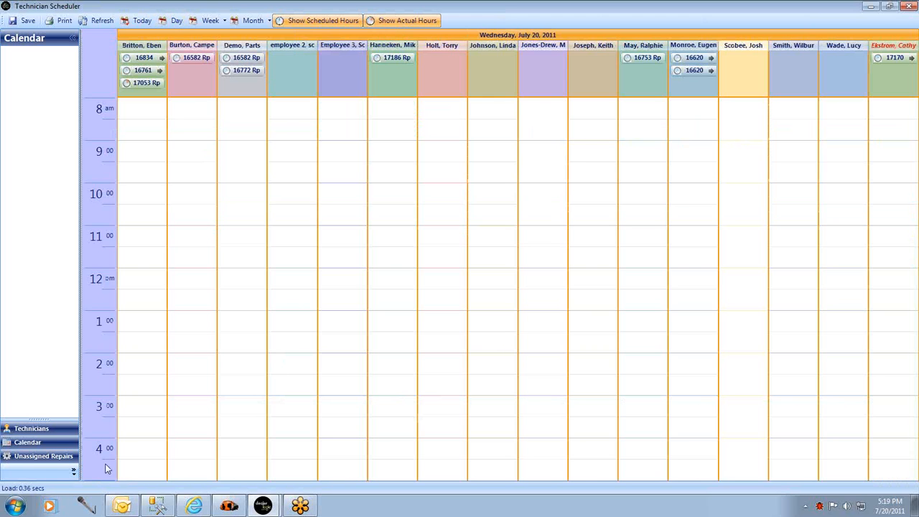
List the unassigned repairs, widen the pane slightly and expand every repair order to show its repairs.
{"action": "left_click", "coordinate": [32, 458]}
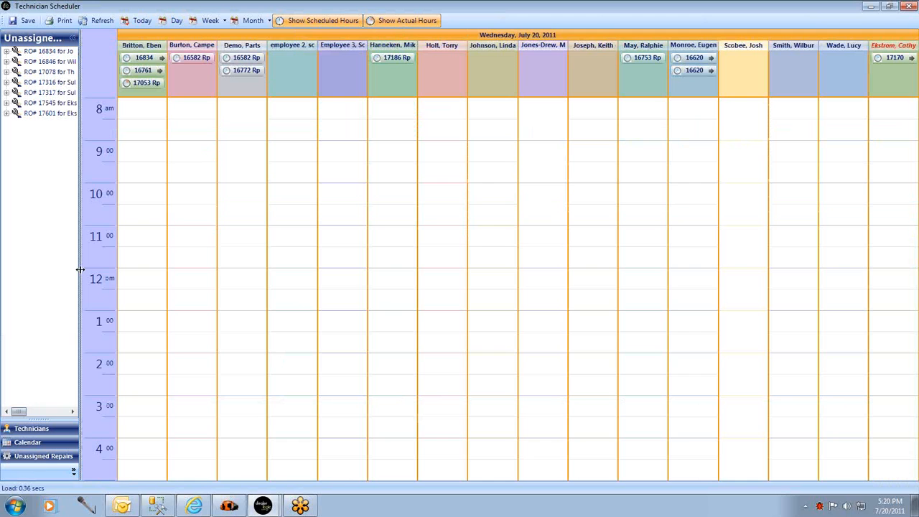
{"action": "left_click_drag", "start_coordinate": [79, 249], "coordinate": [94, 247]}
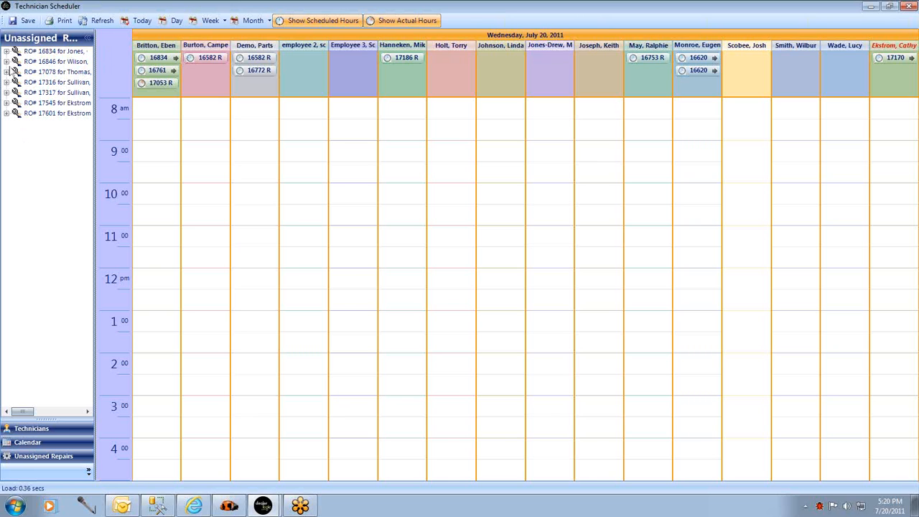
{"action": "left_click", "coordinate": [6, 51]}
{"action": "left_click", "coordinate": [6, 72]}
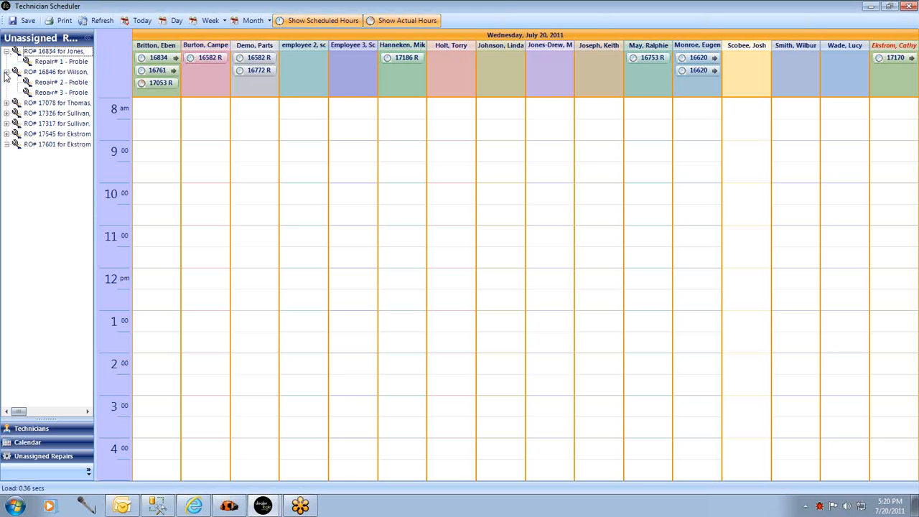
{"action": "left_click", "coordinate": [7, 102]}
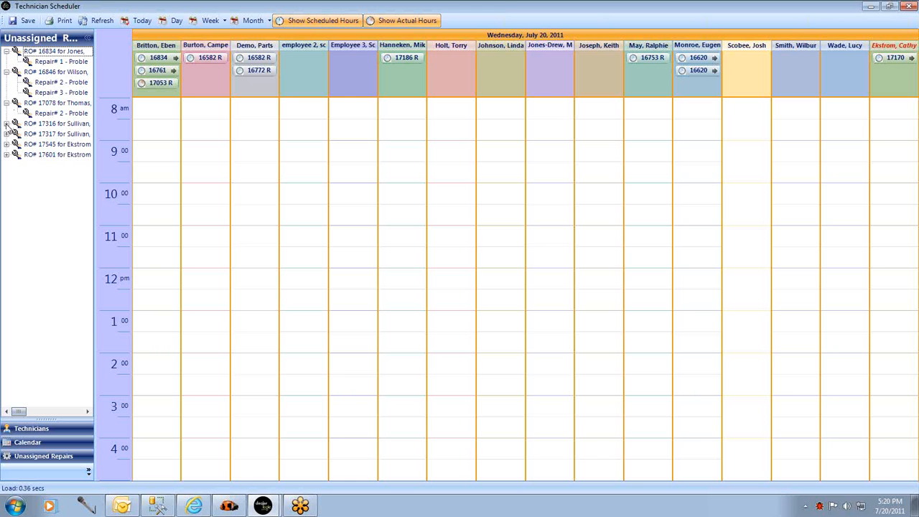
{"action": "left_click", "coordinate": [6, 124]}
{"action": "left_click", "coordinate": [7, 144]}
{"action": "left_click", "coordinate": [7, 165]}
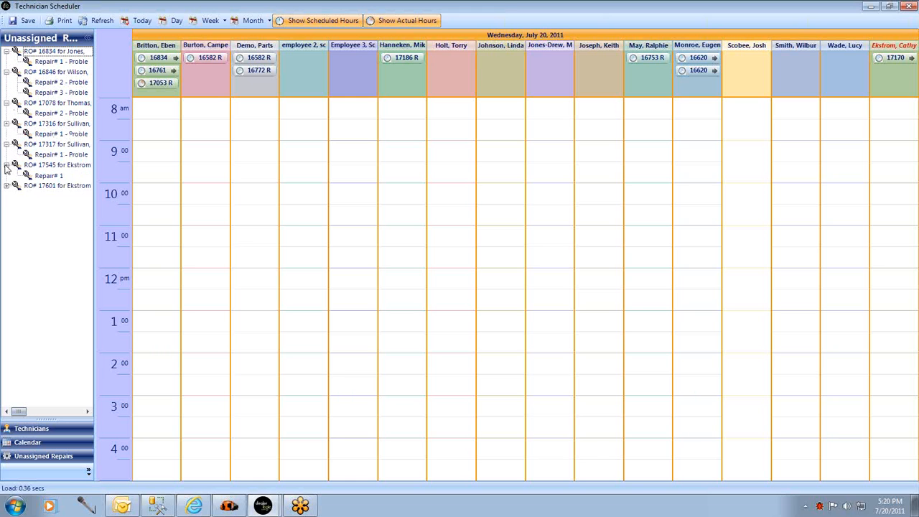
{"action": "left_click", "coordinate": [6, 185]}
Schedule the "check air tires" repair at 10:00 AM for its assigned technician and show both scheduled and actual hours.
{"action": "mouse_move", "coordinate": [142, 91]}
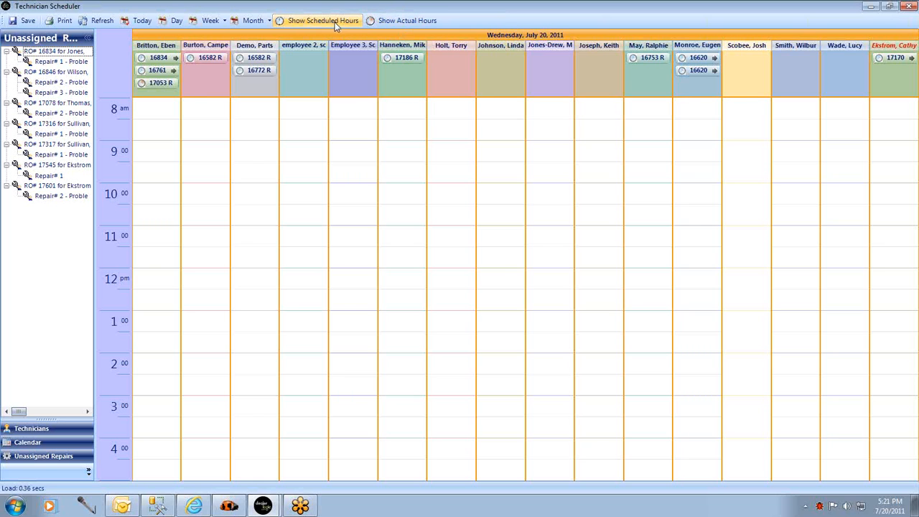
{"action": "left_click", "coordinate": [385, 23]}
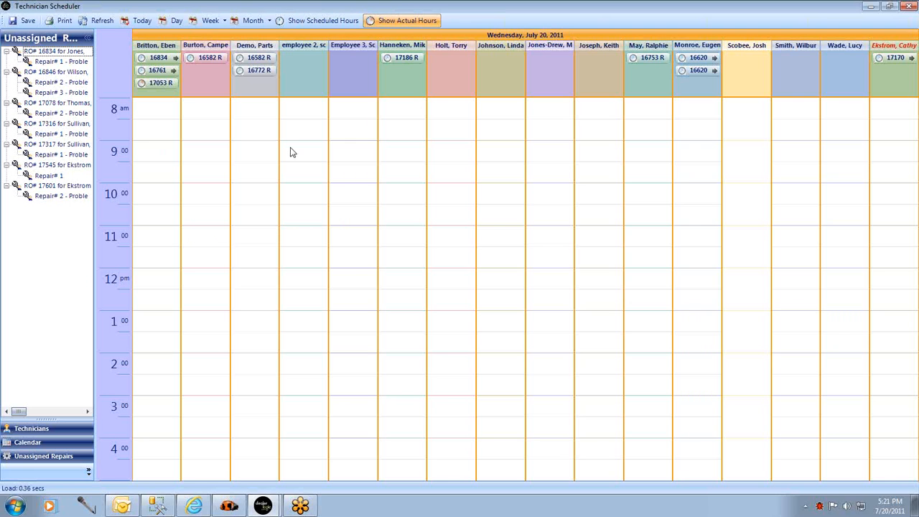
{"action": "mouse_move", "coordinate": [410, 61]}
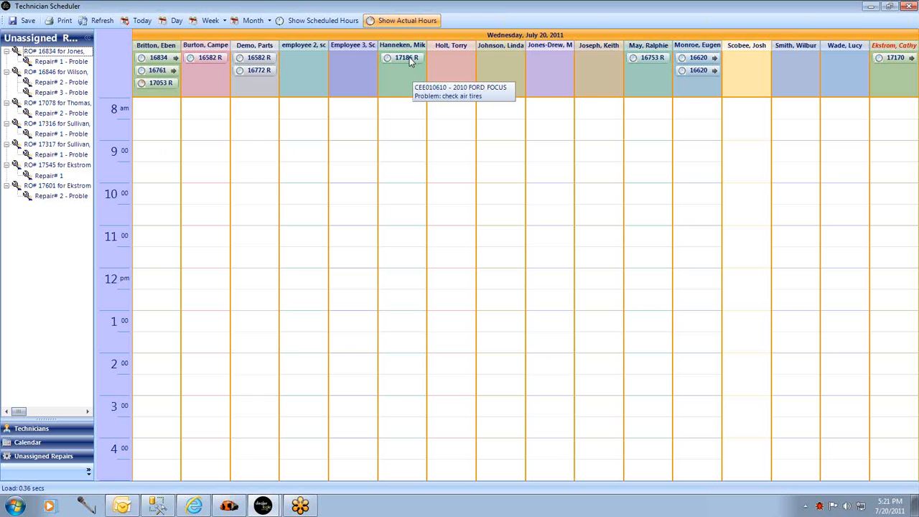
{"action": "left_click_drag", "start_coordinate": [411, 61], "coordinate": [403, 186]}
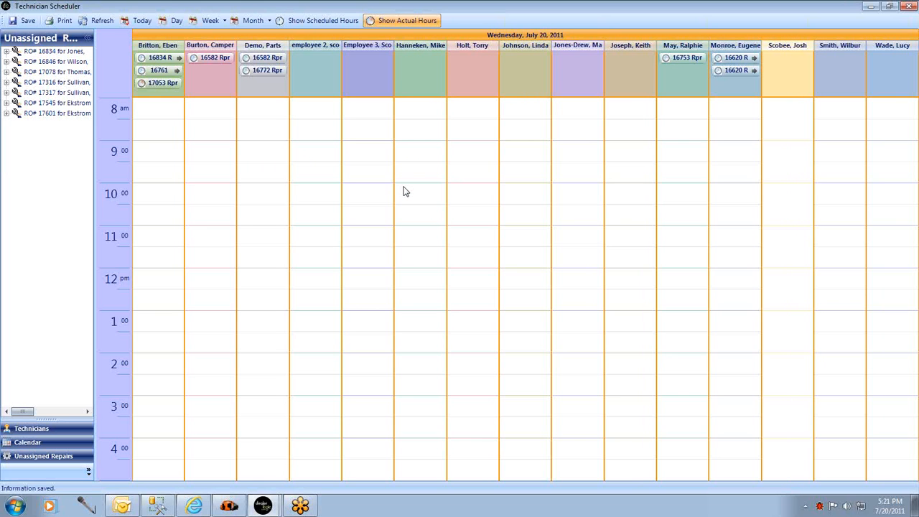
{"action": "left_click", "coordinate": [323, 20]}
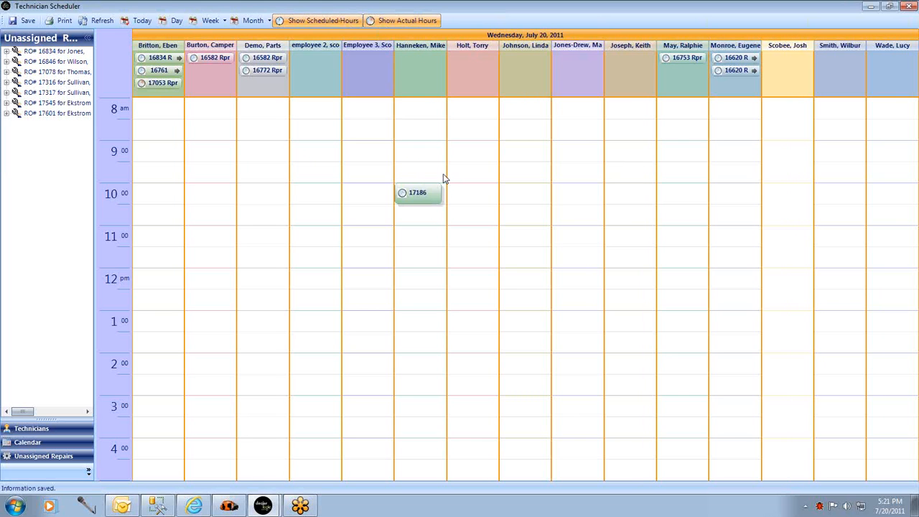
Start work on the 10:00 AM "check air tires" repair and move its work entry window over the schedule.
{"action": "mouse_move", "coordinate": [445, 181]}
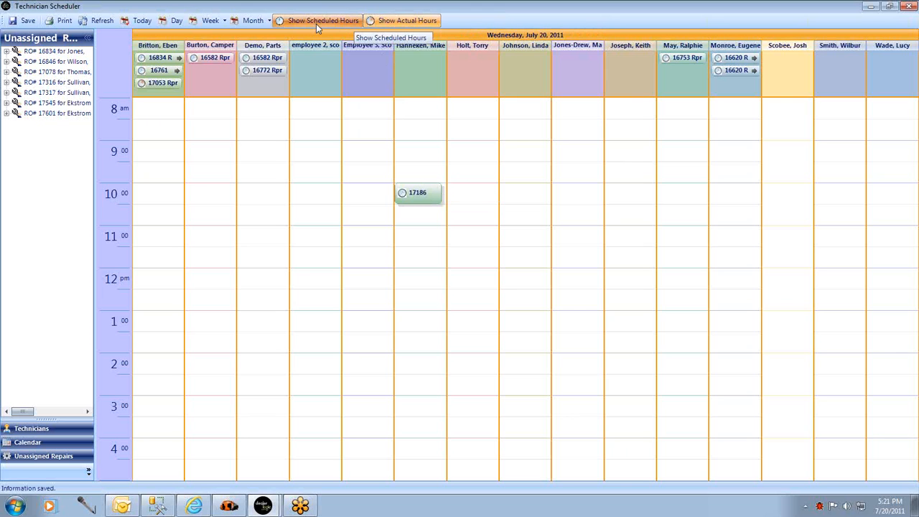
{"action": "mouse_move", "coordinate": [425, 199]}
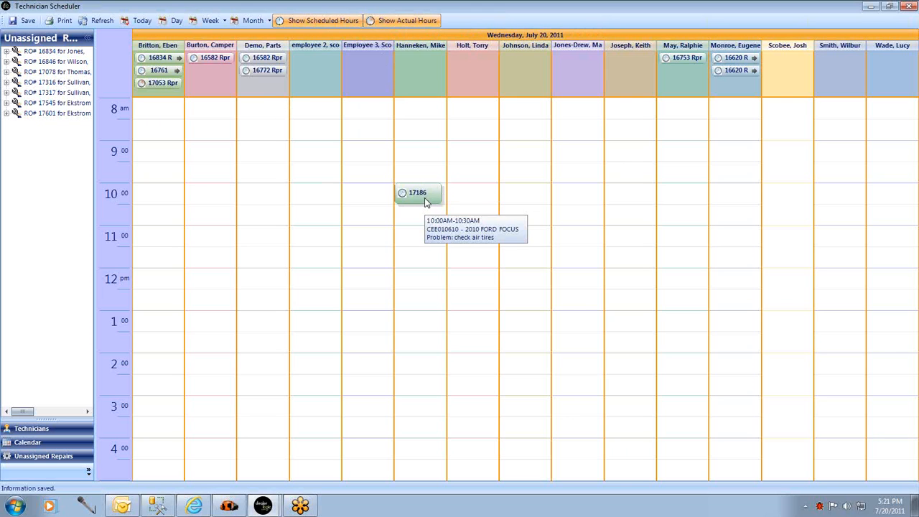
{"action": "right_click", "coordinate": [420, 201]}
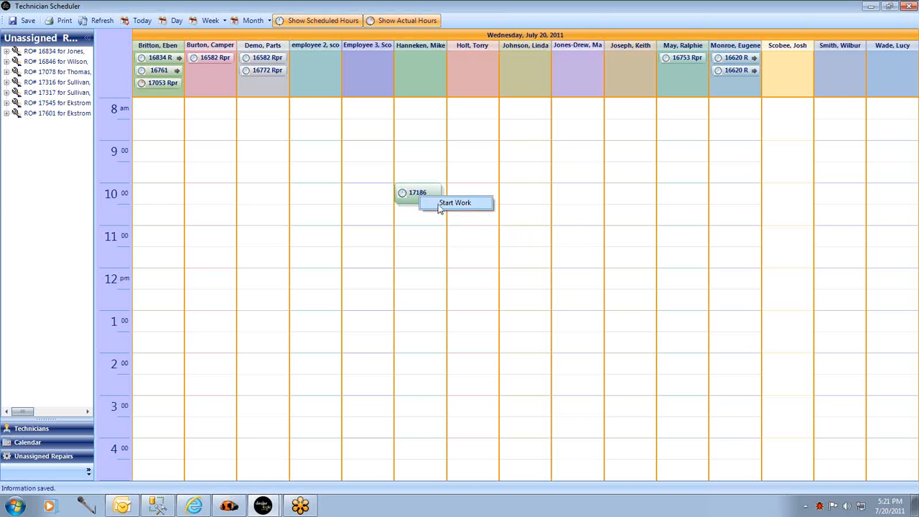
{"action": "left_click", "coordinate": [441, 206]}
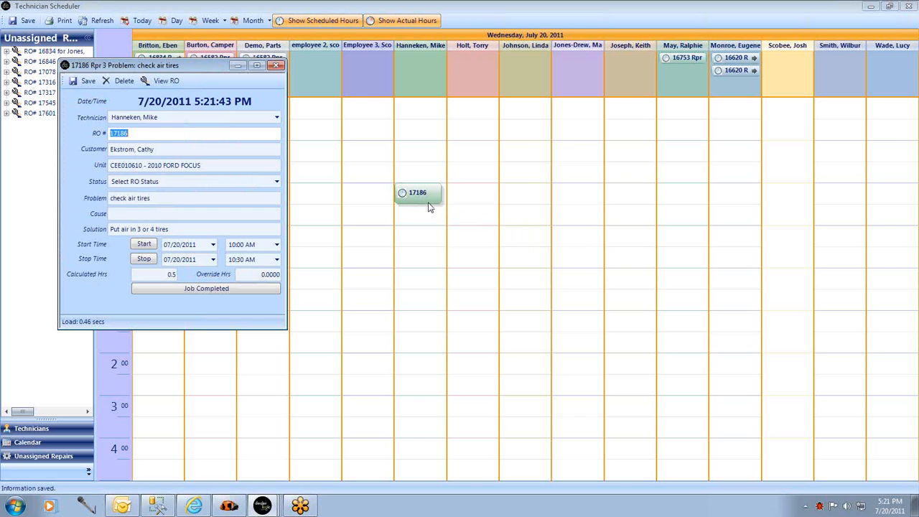
{"action": "left_click_drag", "start_coordinate": [193, 67], "coordinate": [436, 62]}
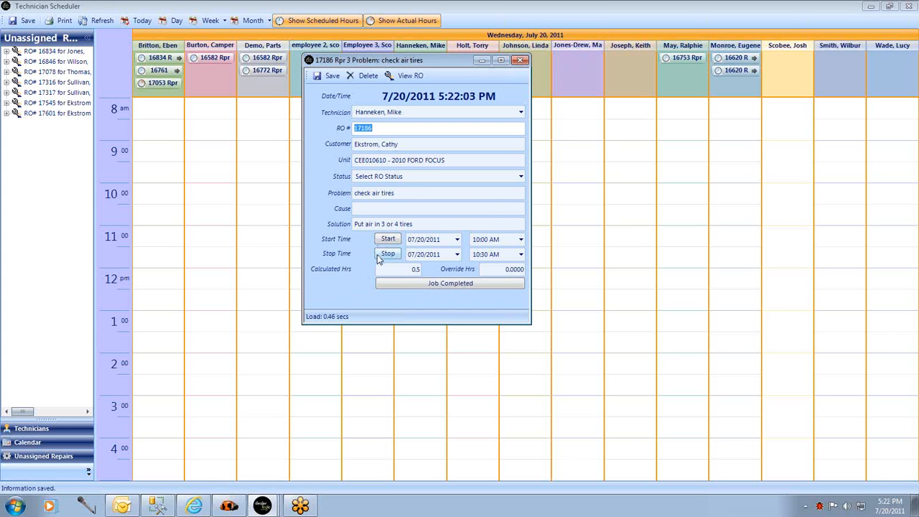
Set the work entry's start time to 10:45 AM and stop time to 11:00 AM, and mark the job completed.
{"action": "left_click", "coordinate": [521, 239]}
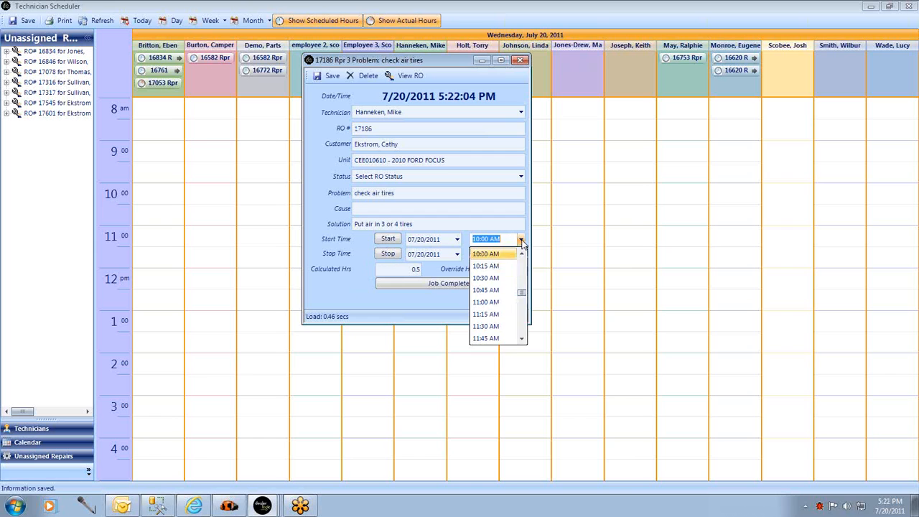
{"action": "left_click", "coordinate": [500, 291]}
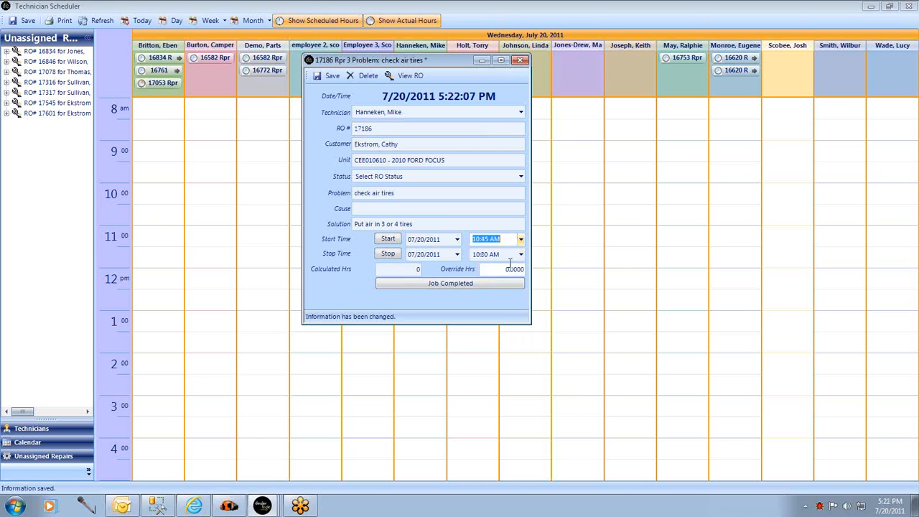
{"action": "left_click", "coordinate": [520, 254]}
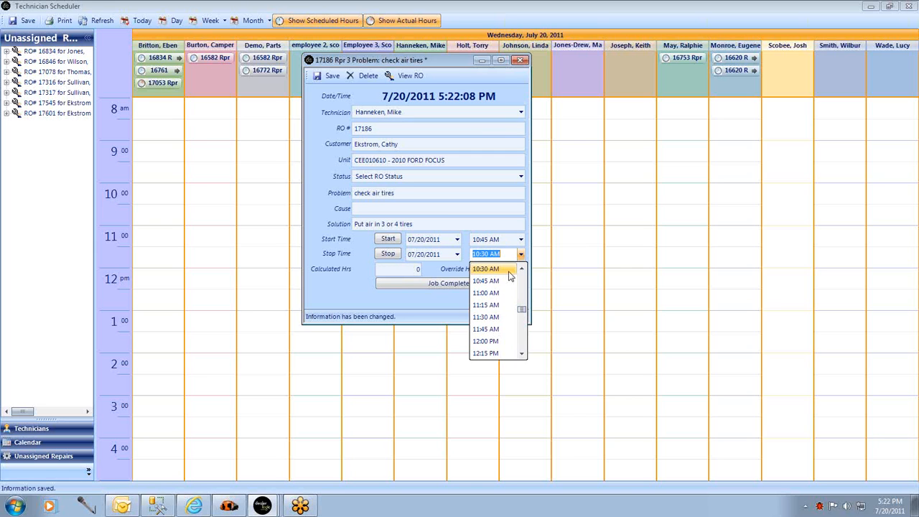
{"action": "left_click", "coordinate": [494, 293]}
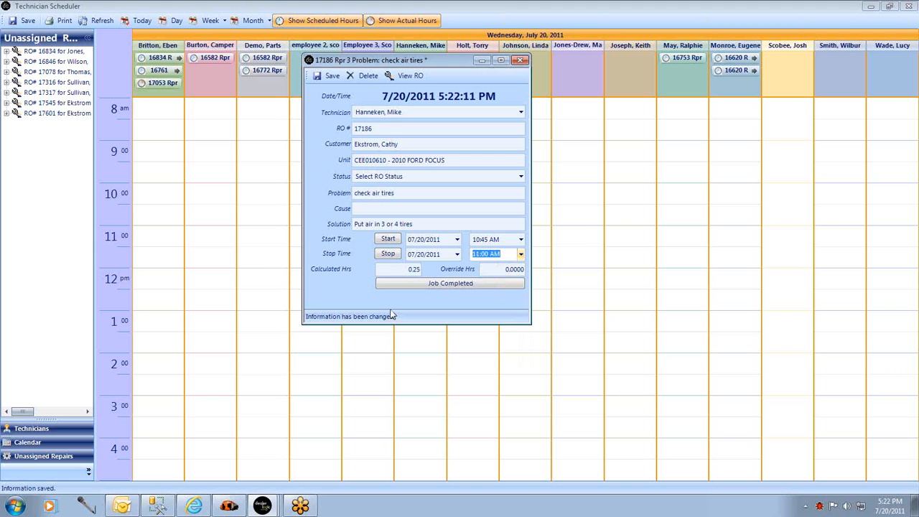
{"action": "left_click", "coordinate": [419, 285]}
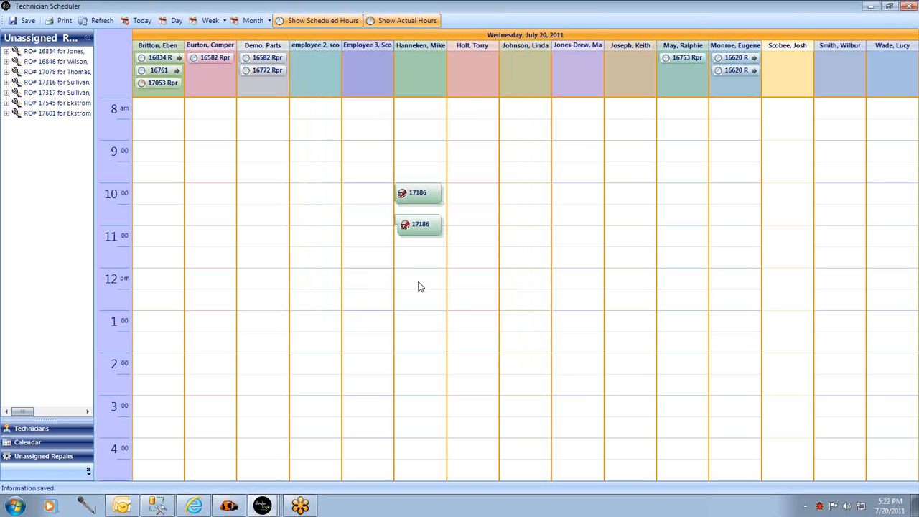
Check the details of the two completed "check air tires" entries and hide the actual hours.
{"action": "mouse_move", "coordinate": [412, 234]}
{"action": "mouse_move", "coordinate": [428, 204]}
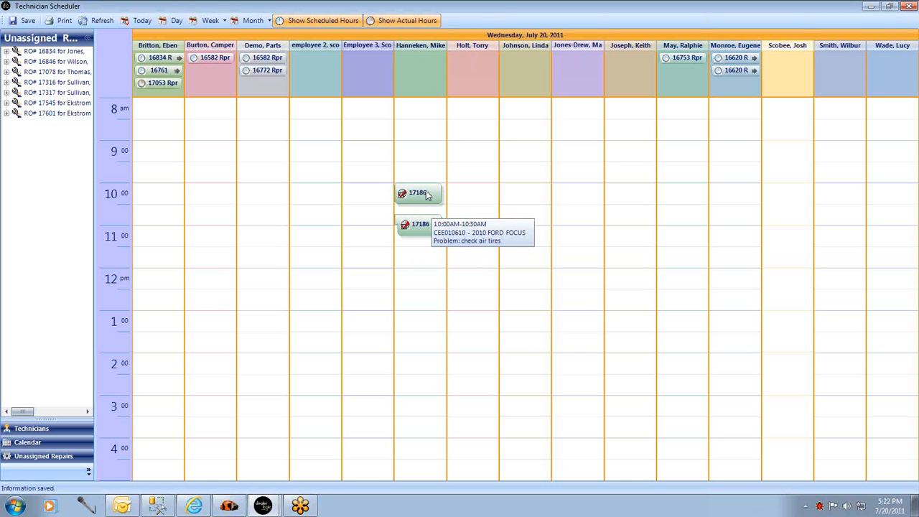
{"action": "left_click", "coordinate": [400, 22]}
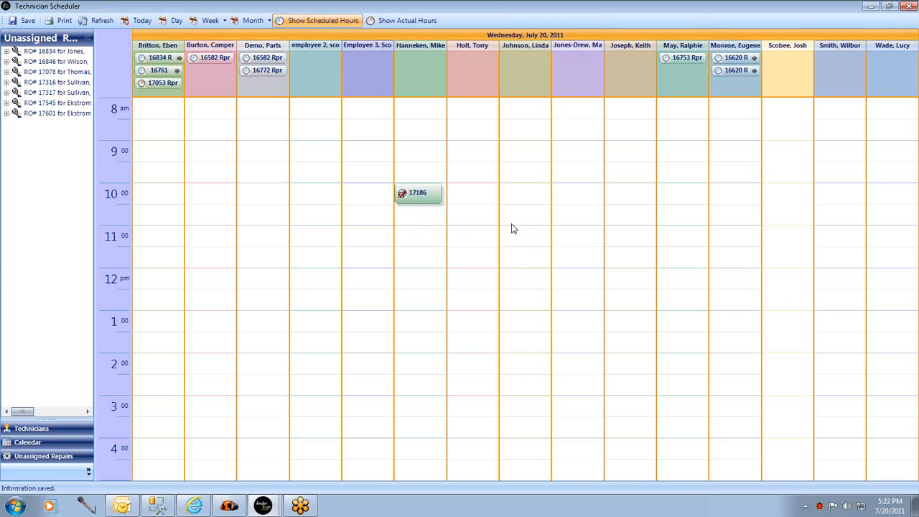
Schedule the Parts Demo technician's "labor" repair from 10:00 AM to 4:30 PM and save the schedule.
{"action": "left_click_drag", "start_coordinate": [250, 71], "coordinate": [239, 446]}
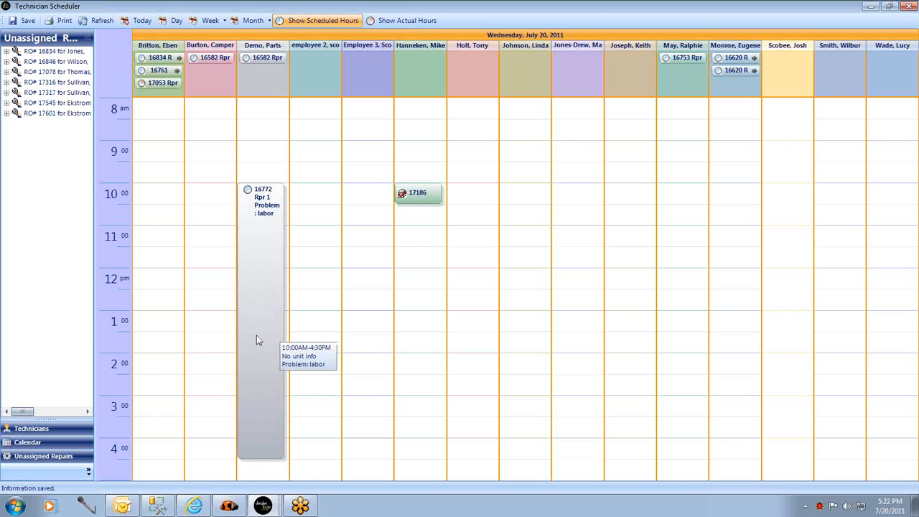
{"action": "left_click", "coordinate": [22, 21]}
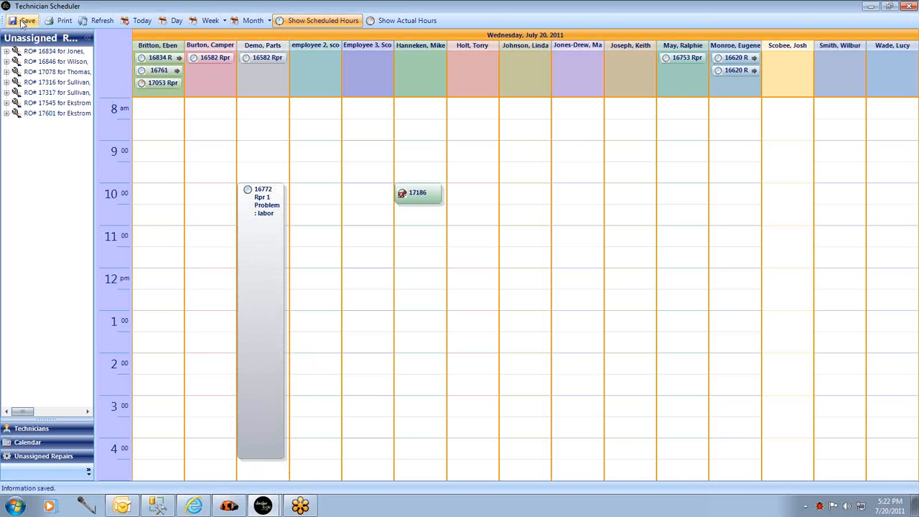
Schedule the unassigned "check rear lights" repair at 4:00 PM for the seventh technician and save its work entry started at 5:23 PM.
{"action": "left_click", "coordinate": [6, 114]}
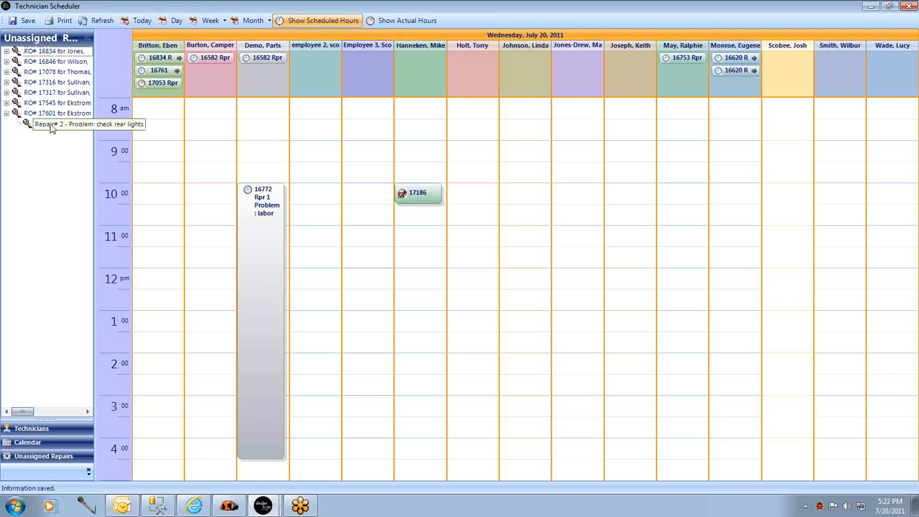
{"action": "left_click_drag", "start_coordinate": [52, 128], "coordinate": [466, 448]}
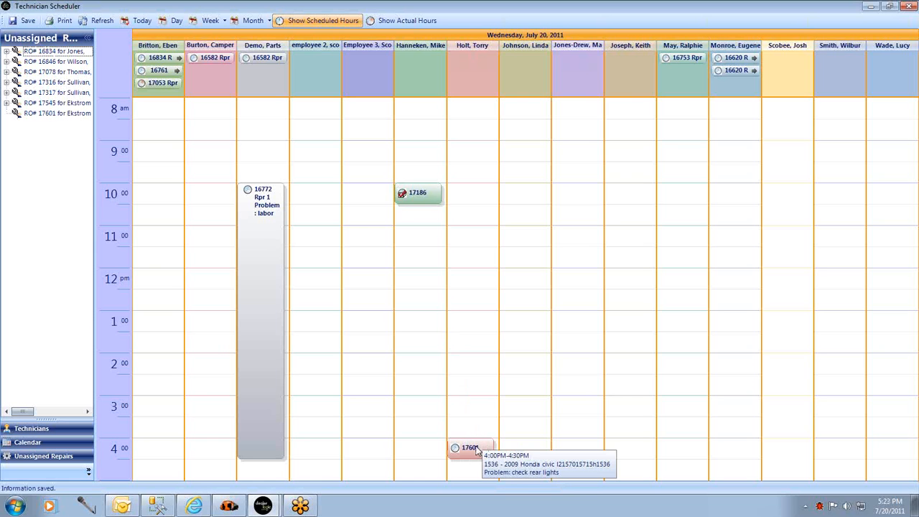
{"action": "right_click", "coordinate": [478, 449]}
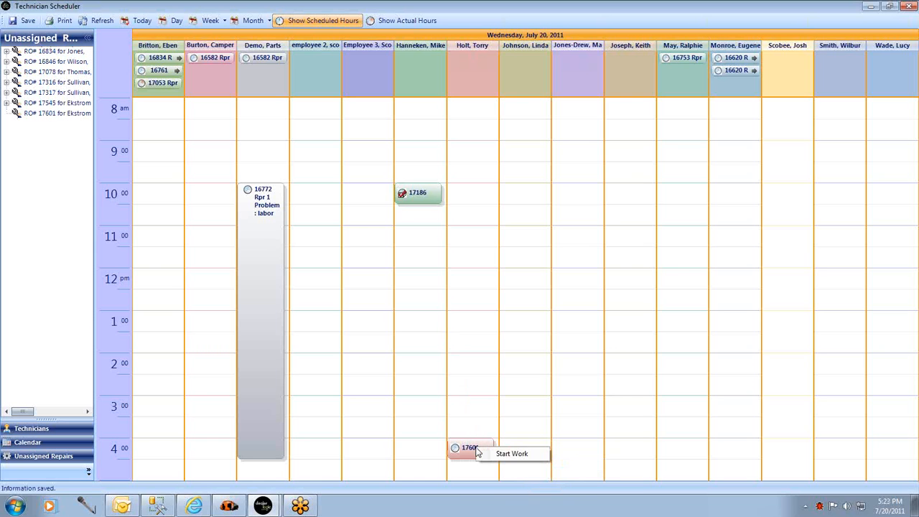
{"action": "left_click", "coordinate": [512, 454]}
{"action": "left_click", "coordinate": [388, 239]}
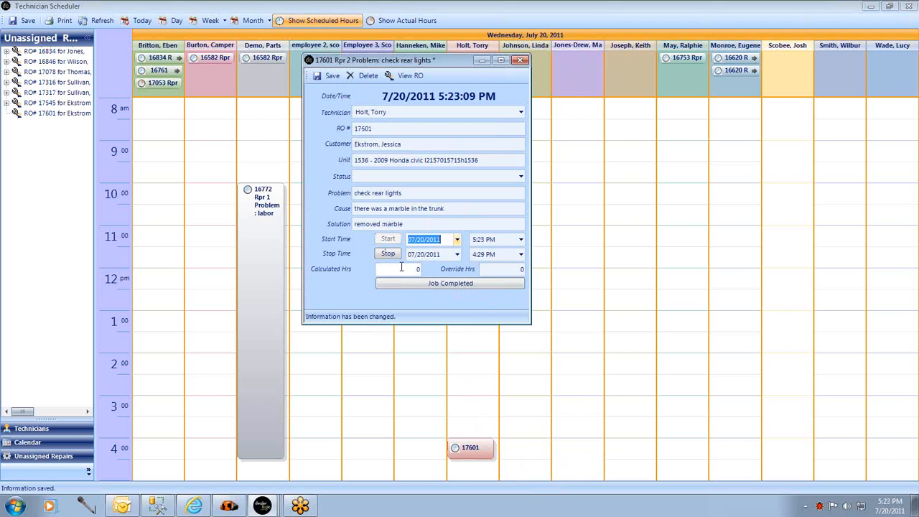
{"action": "left_click", "coordinate": [327, 76]}
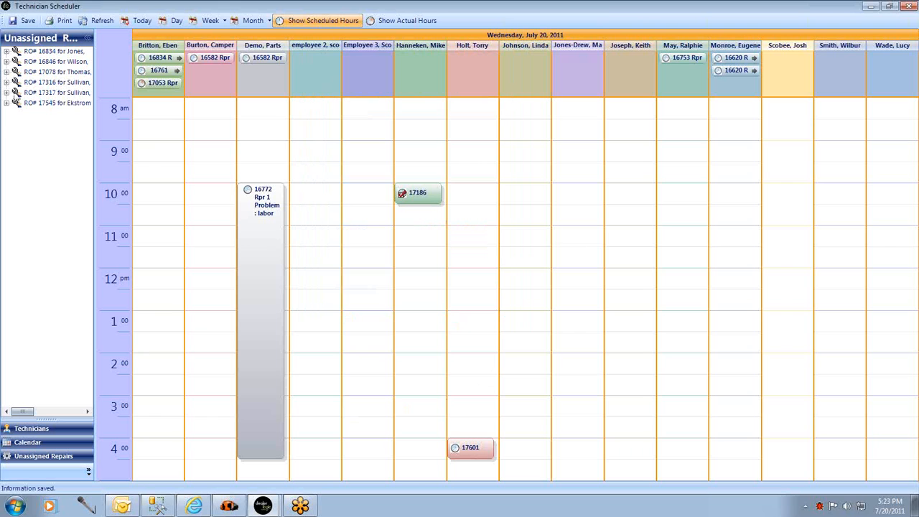
Schedule the unassigned "upgrade to Class C lights" repair at 12:00 PM for the employee 2 technician.
{"action": "left_click", "coordinate": [7, 61]}
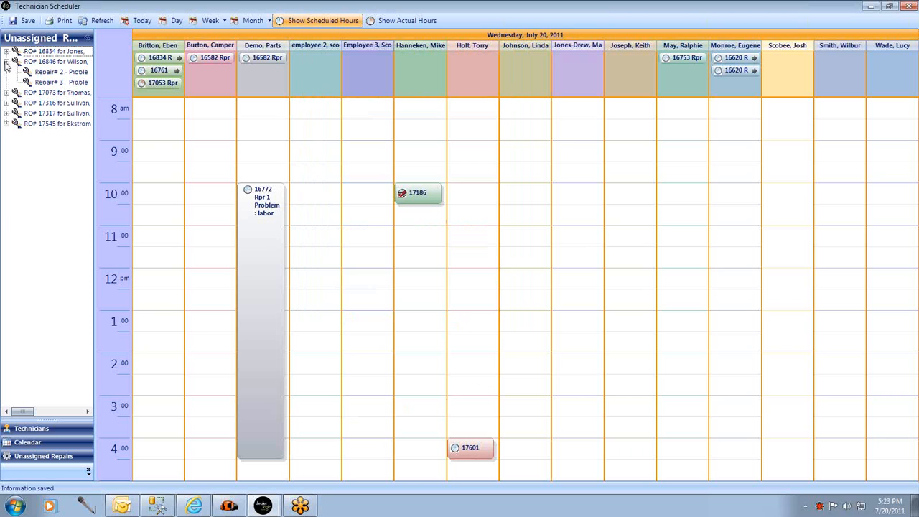
{"action": "left_click", "coordinate": [45, 74]}
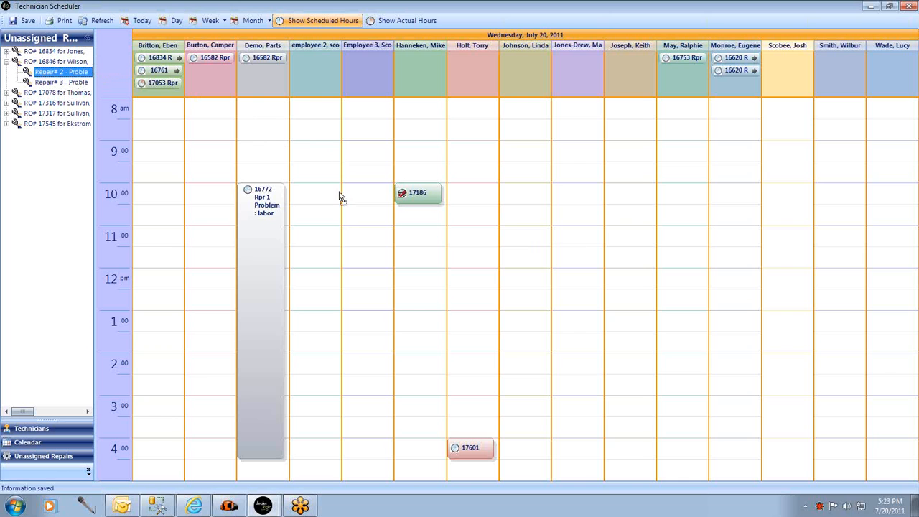
{"action": "left_click_drag", "start_coordinate": [334, 273], "coordinate": [328, 283]}
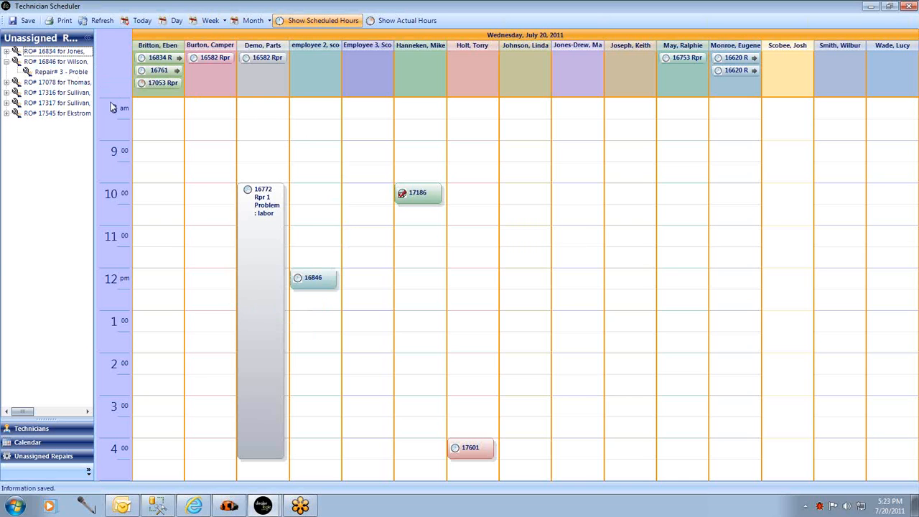
Schedule the unassigned left drivers' front leak repair on July 27, 2011 at 8:00 AM for the sixth technician and return to today's schedule.
{"action": "left_click", "coordinate": [6, 52]}
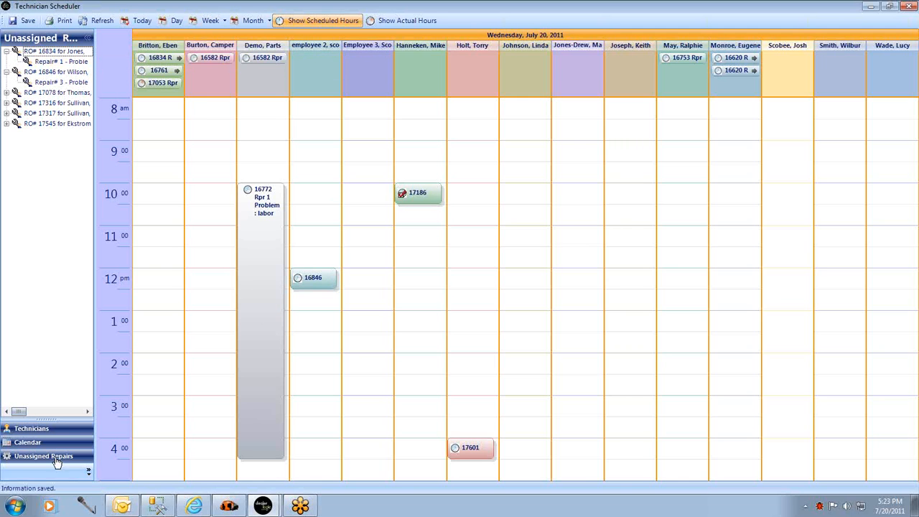
{"action": "left_click", "coordinate": [29, 443]}
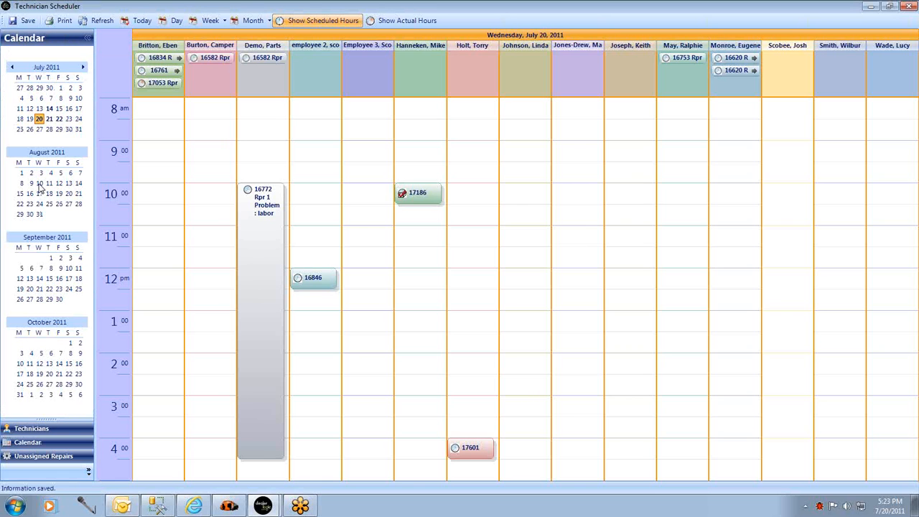
{"action": "left_click", "coordinate": [40, 129]}
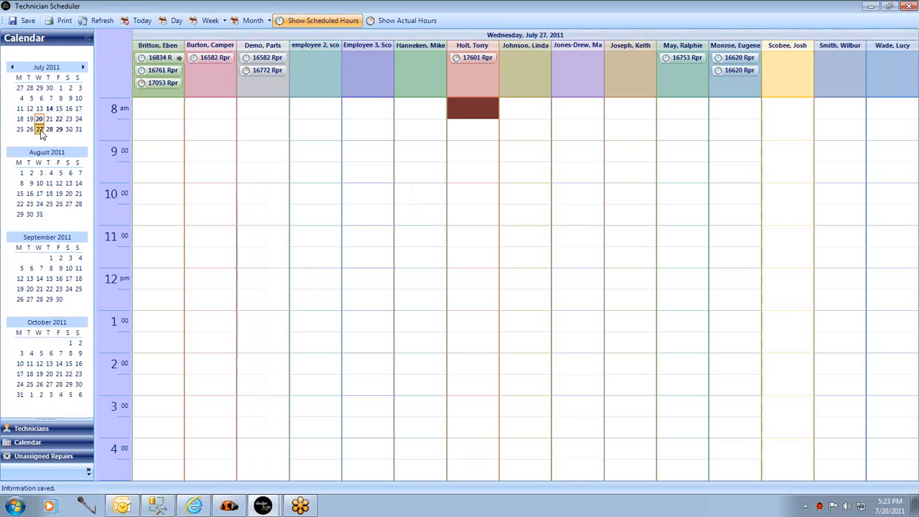
{"action": "left_click", "coordinate": [68, 457]}
{"action": "left_click_drag", "start_coordinate": [61, 62], "coordinate": [413, 111]}
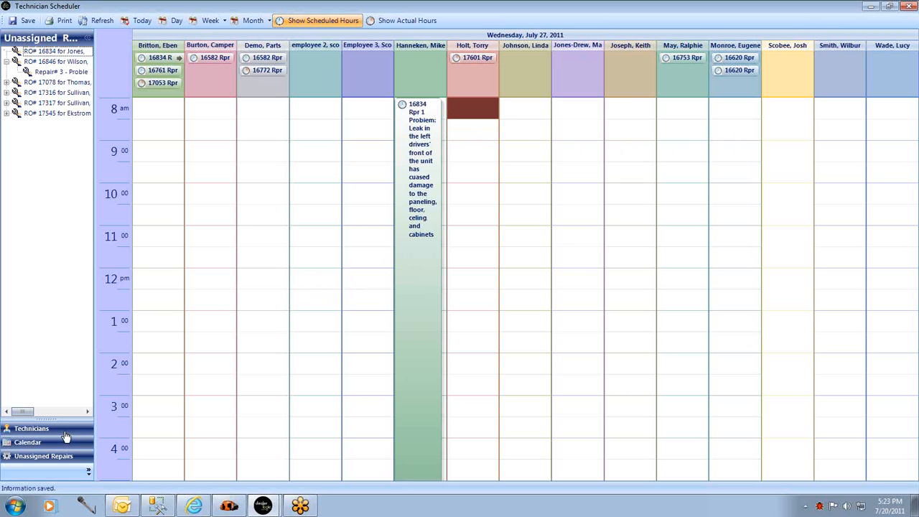
{"action": "left_click", "coordinate": [138, 22]}
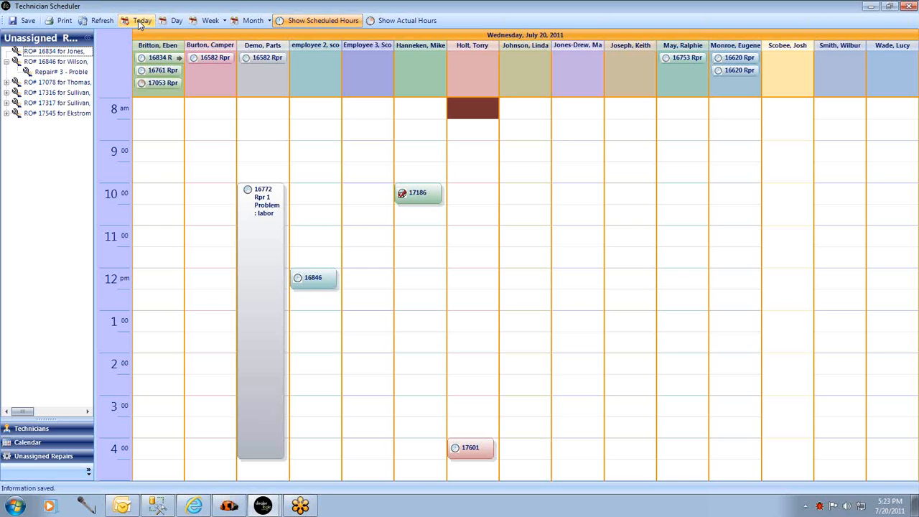
Try to complete the "check rear lights" job with a 5:24 PM stop time and 0 override hours, and discard the changes.
{"action": "mouse_move", "coordinate": [472, 458]}
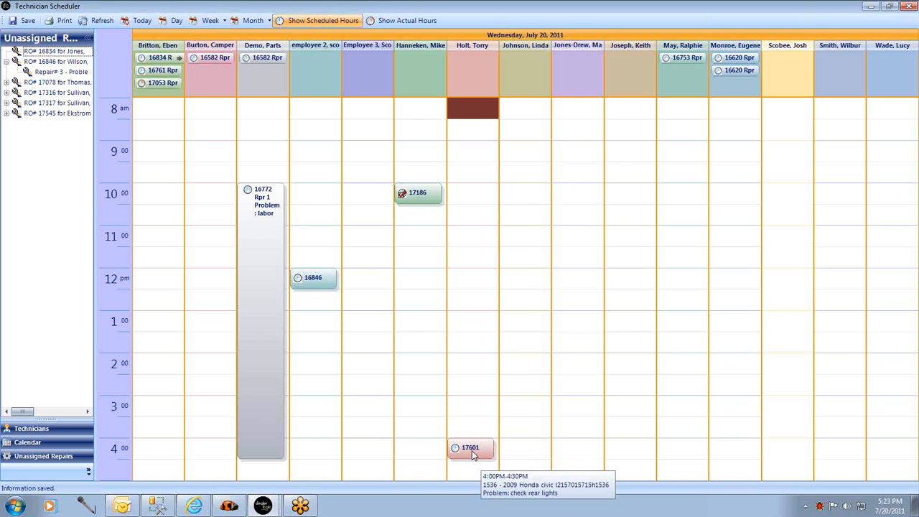
{"action": "right_click", "coordinate": [472, 453]}
{"action": "left_click", "coordinate": [503, 459]}
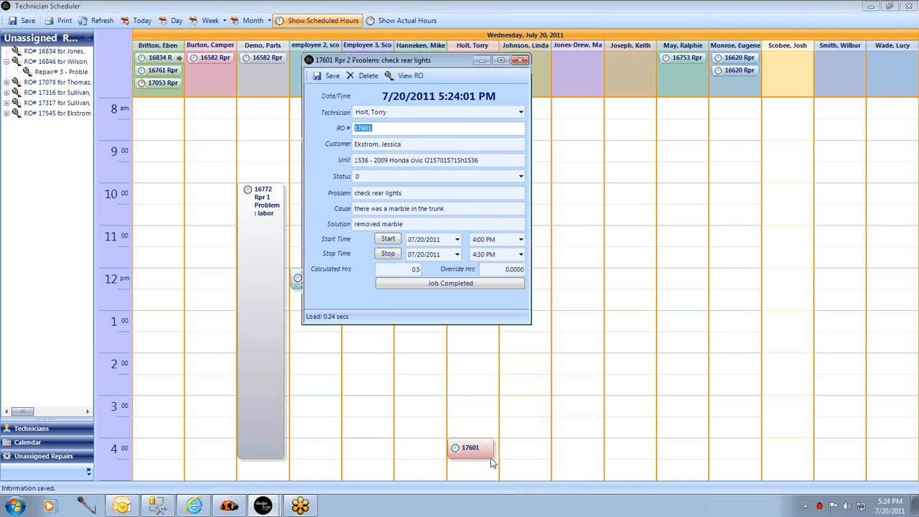
{"action": "left_click", "coordinate": [389, 254]}
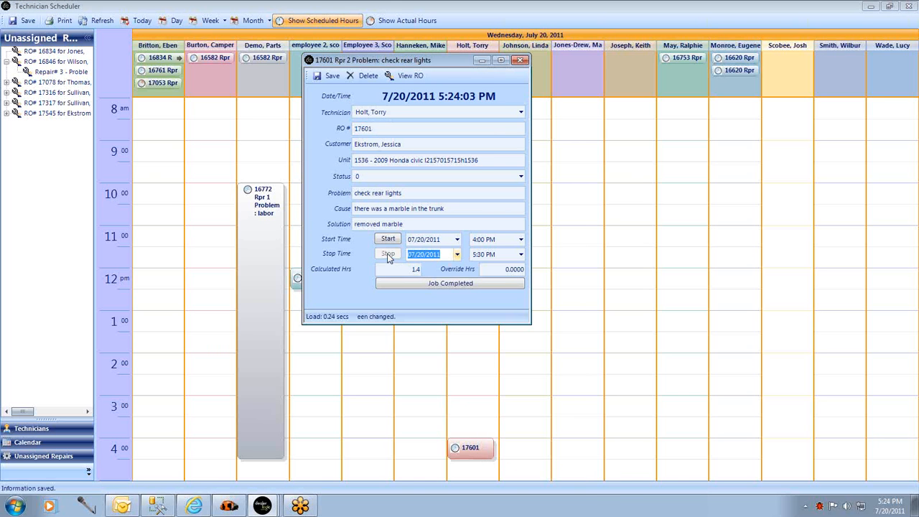
{"action": "left_click", "coordinate": [499, 269]}
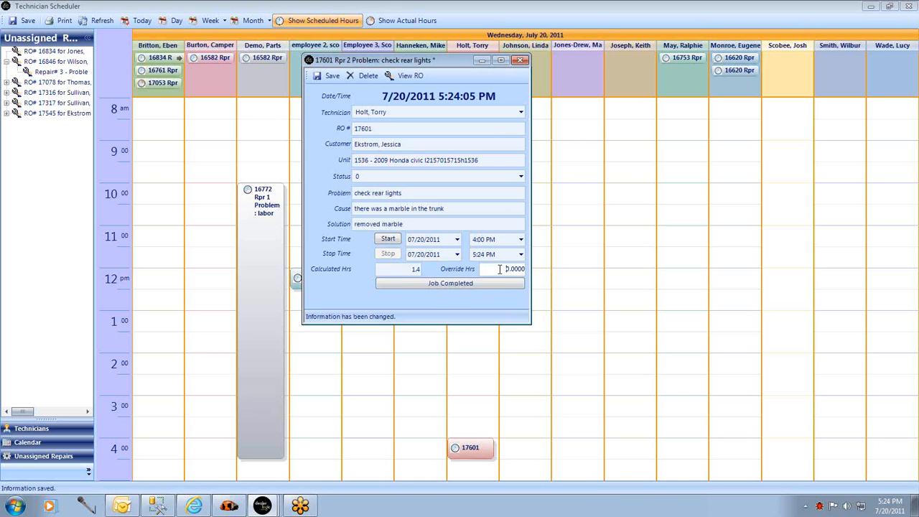
{"action": "type", "text": "0"}
{"action": "left_click", "coordinate": [417, 283]}
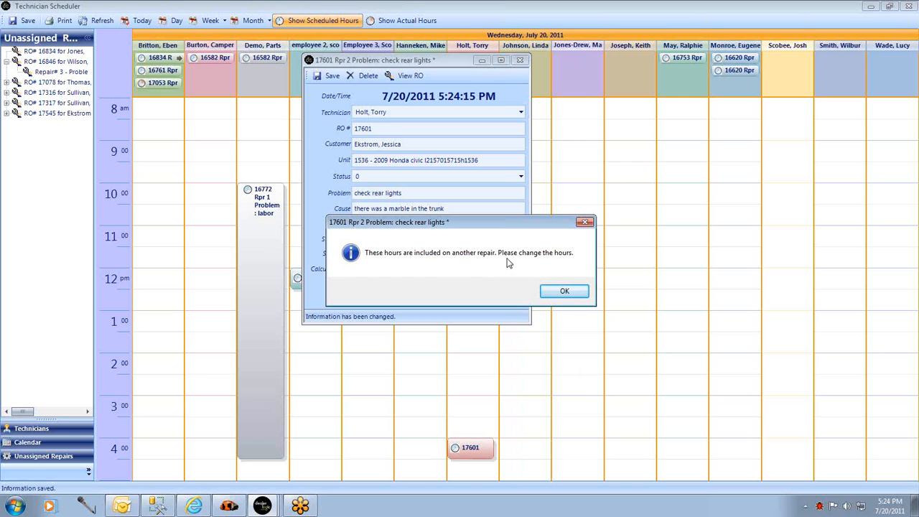
{"action": "left_click", "coordinate": [574, 295]}
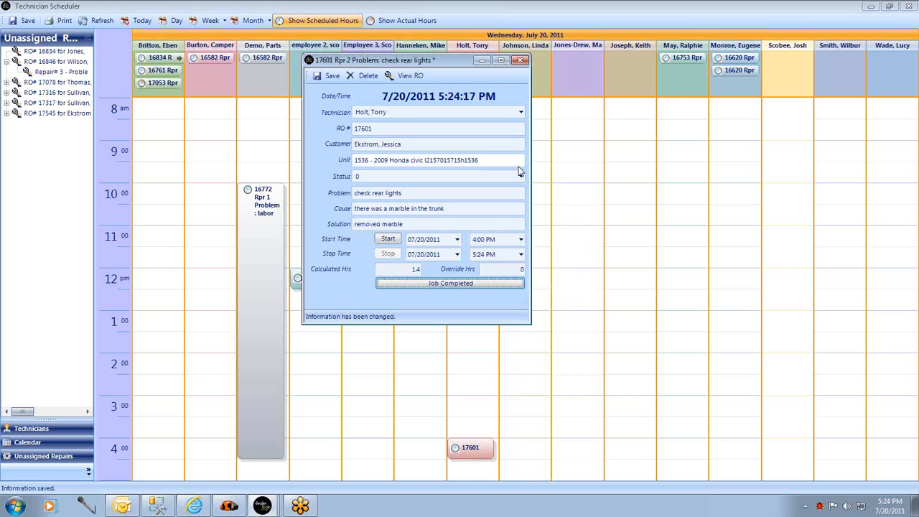
{"action": "left_click", "coordinate": [521, 60]}
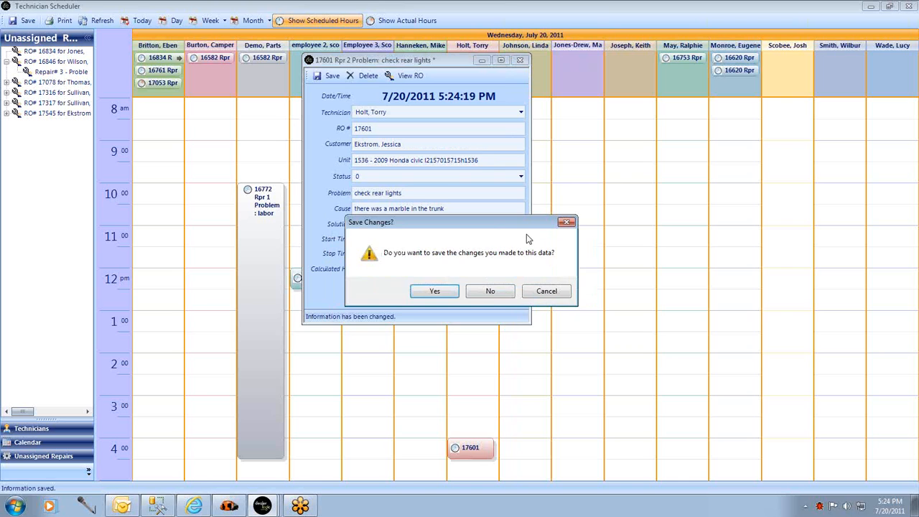
{"action": "left_click", "coordinate": [489, 292]}
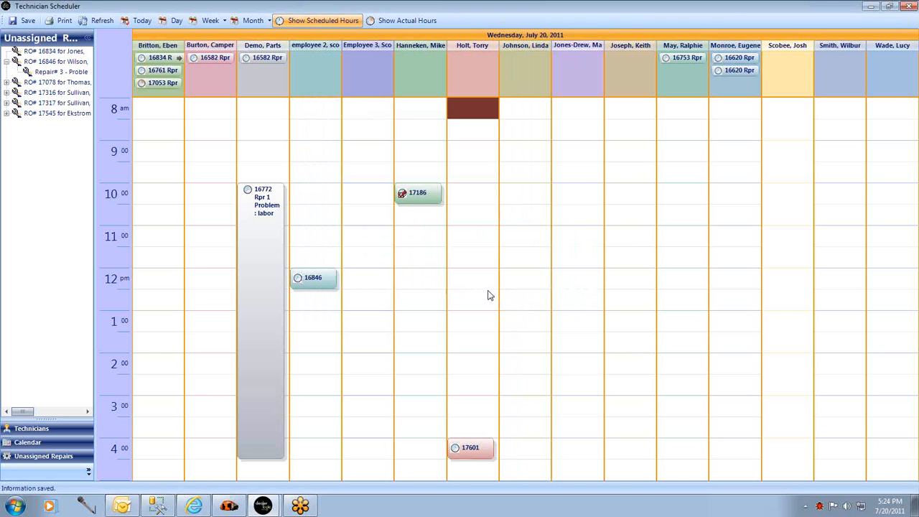
Set the "check rear lights" work entry to start at 3:00 PM and stop at 3:15 PM, and mark the job completed.
{"action": "right_click", "coordinate": [475, 452]}
{"action": "left_click", "coordinate": [506, 463]}
{"action": "left_click", "coordinate": [520, 240]}
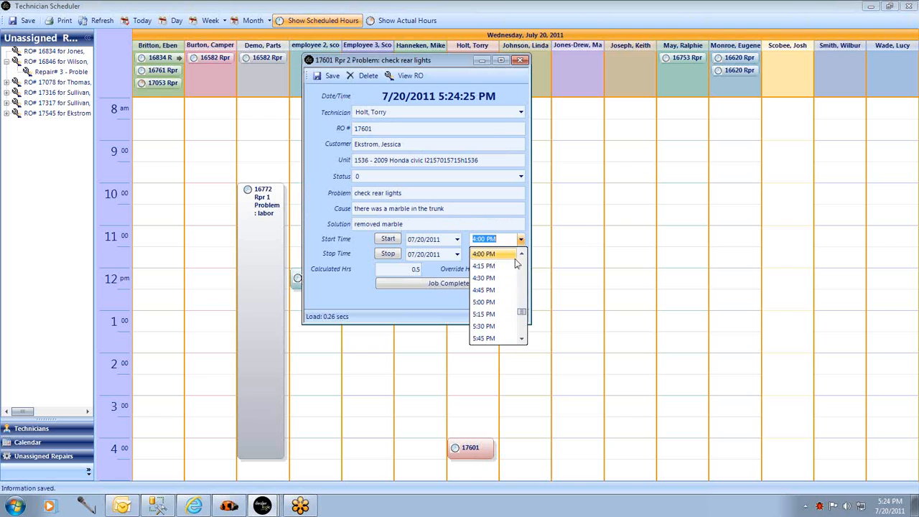
{"action": "scroll", "coordinate": [495, 287], "scroll_direction": "up", "scroll_amount": 1}
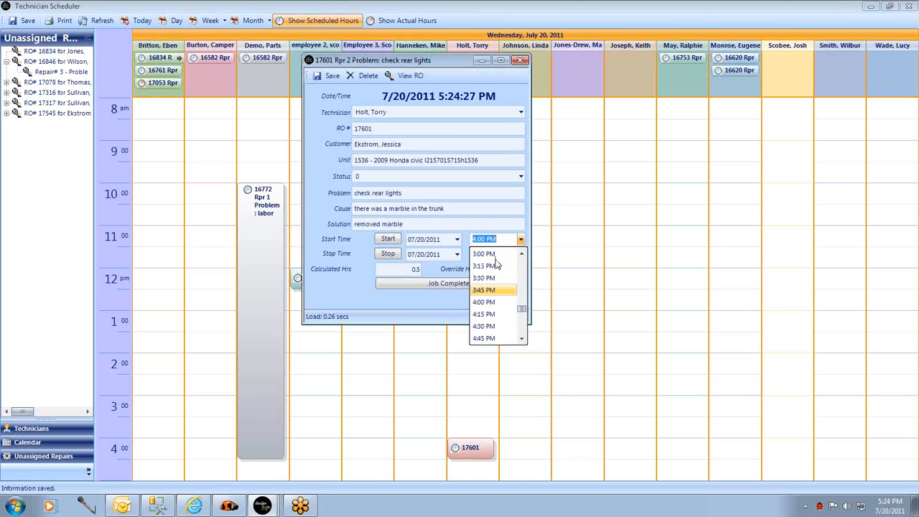
{"action": "left_click", "coordinate": [492, 254]}
{"action": "left_click", "coordinate": [521, 255]}
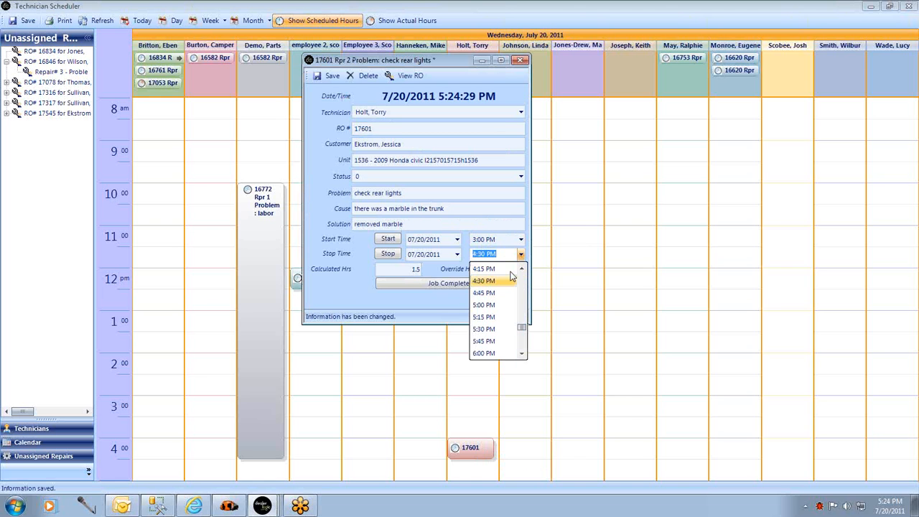
{"action": "scroll", "coordinate": [495, 291], "scroll_direction": "up", "scroll_amount": 3}
{"action": "left_click", "coordinate": [486, 295]}
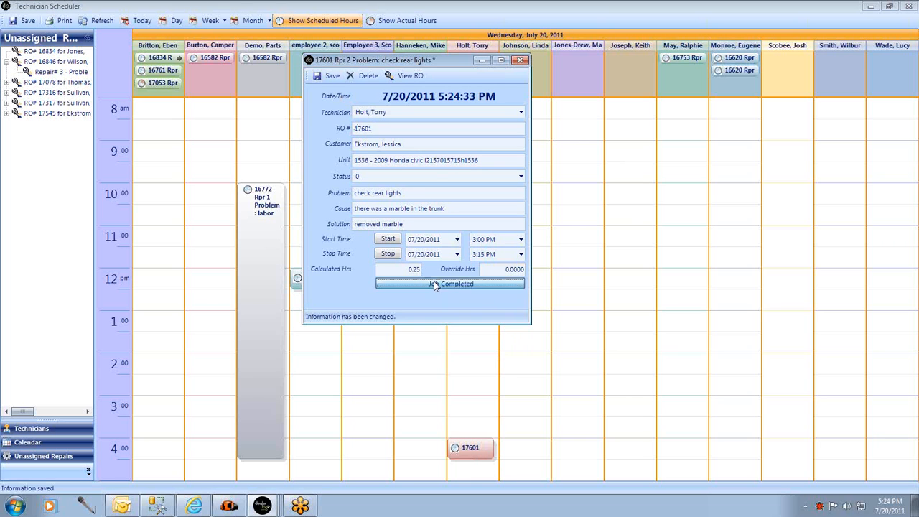
{"action": "left_click", "coordinate": [435, 283]}
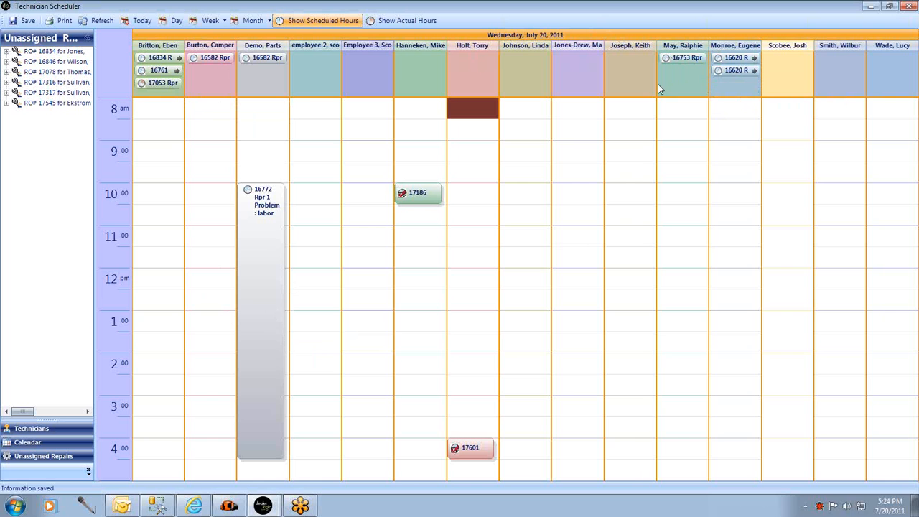
View the July 27, 2011 schedule, show both scheduled and actual hours, and switch to July 26.
{"action": "left_click", "coordinate": [29, 443]}
{"action": "left_click", "coordinate": [40, 130]}
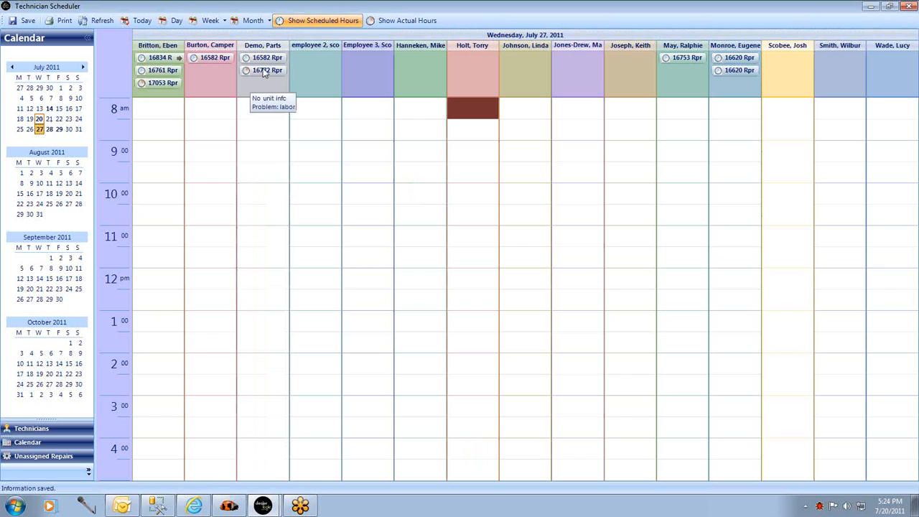
{"action": "left_click", "coordinate": [400, 21]}
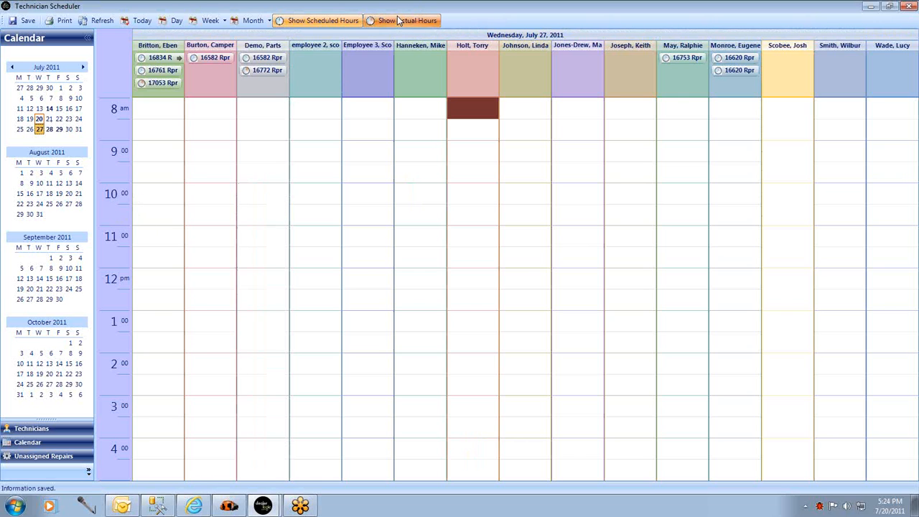
{"action": "left_click", "coordinate": [341, 21]}
{"action": "left_click", "coordinate": [30, 130]}
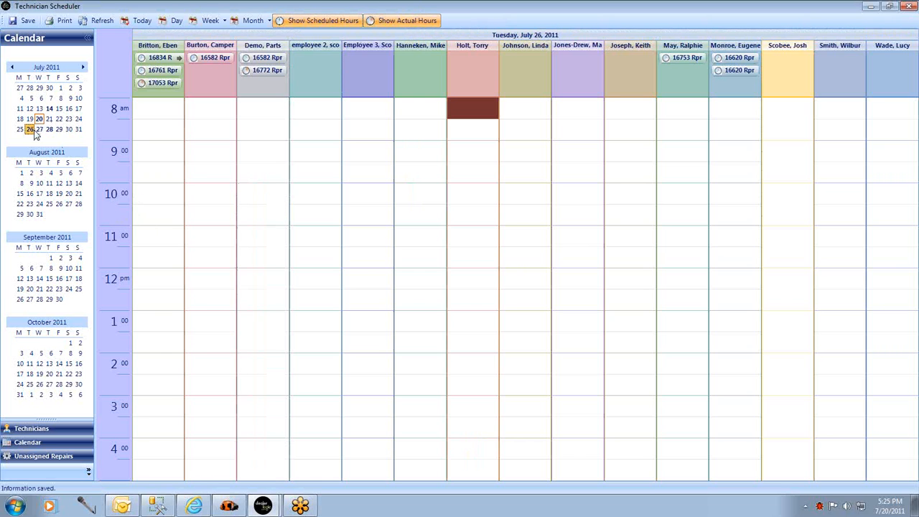